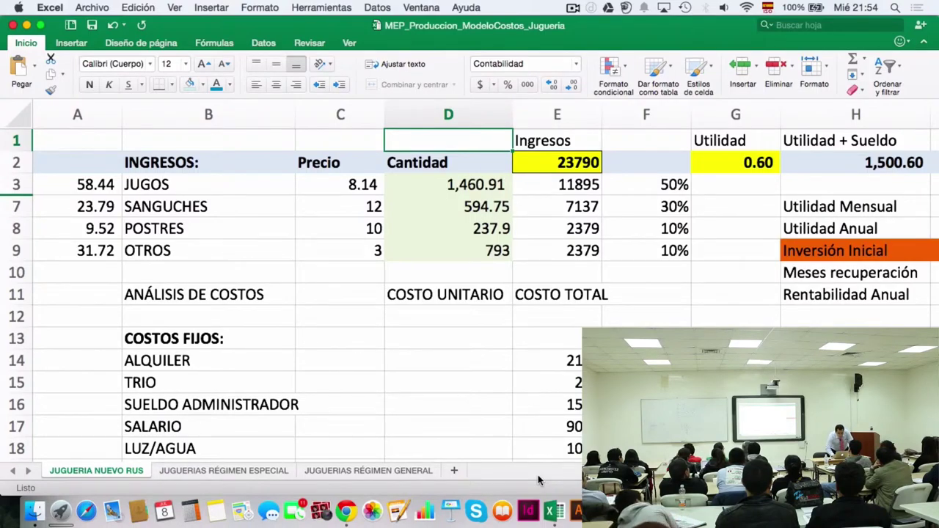
Enlarge the worksheet view with a custom zoom percentage above 200%.
{"action": "left_click", "coordinate": [177, 7]}
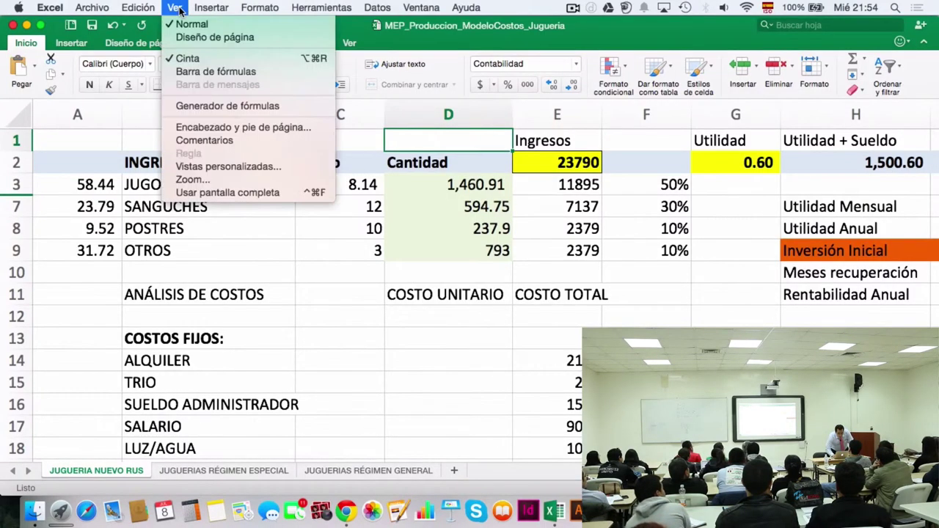
{"action": "left_click", "coordinate": [193, 179]}
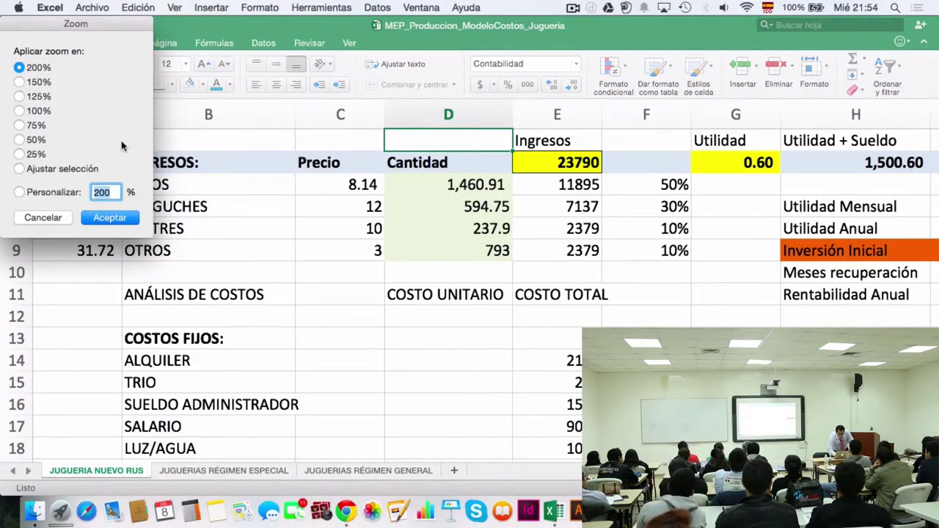
{"action": "type", "text": "2"}
{"action": "type", "text": "3790"}
{"action": "key", "text": "Return"}
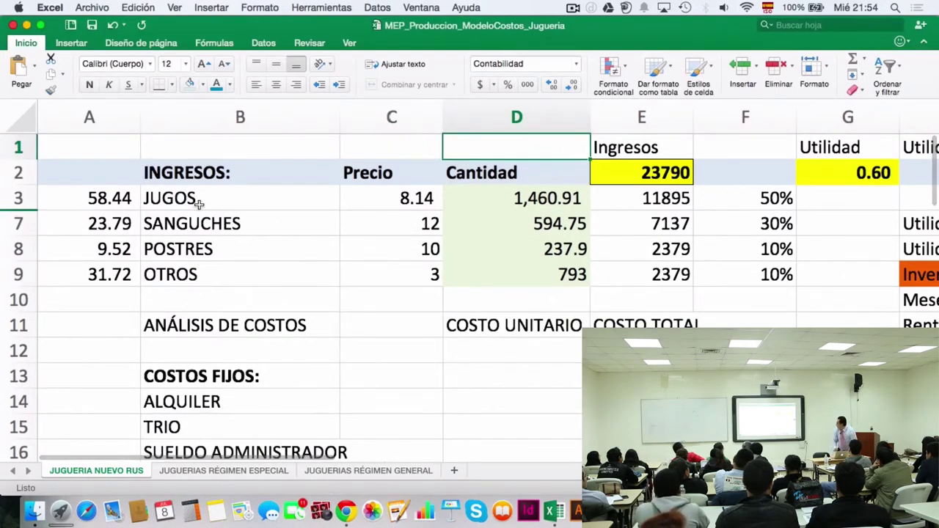
Set the total Ingresos value in cell E2 to 30000.
{"action": "key", "text": "Right"}
{"action": "key", "text": "Down"}
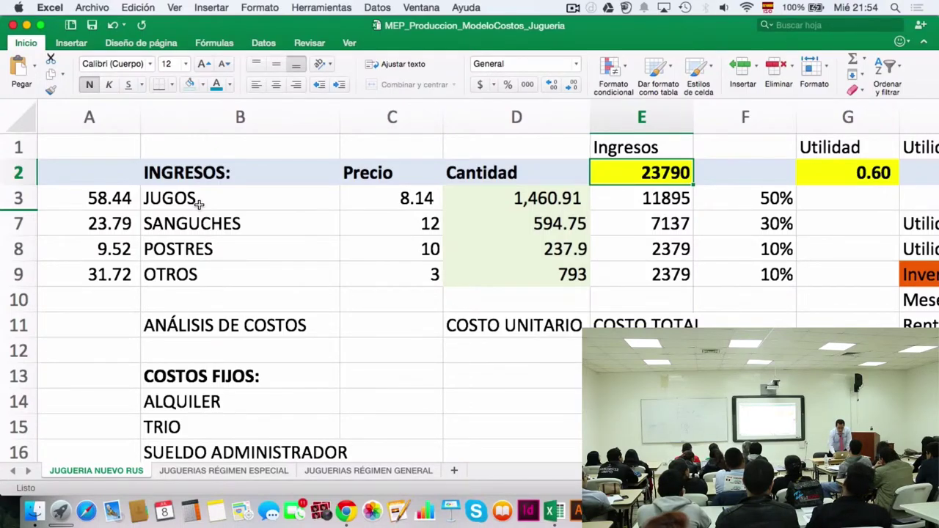
{"action": "type", "text": "30"}
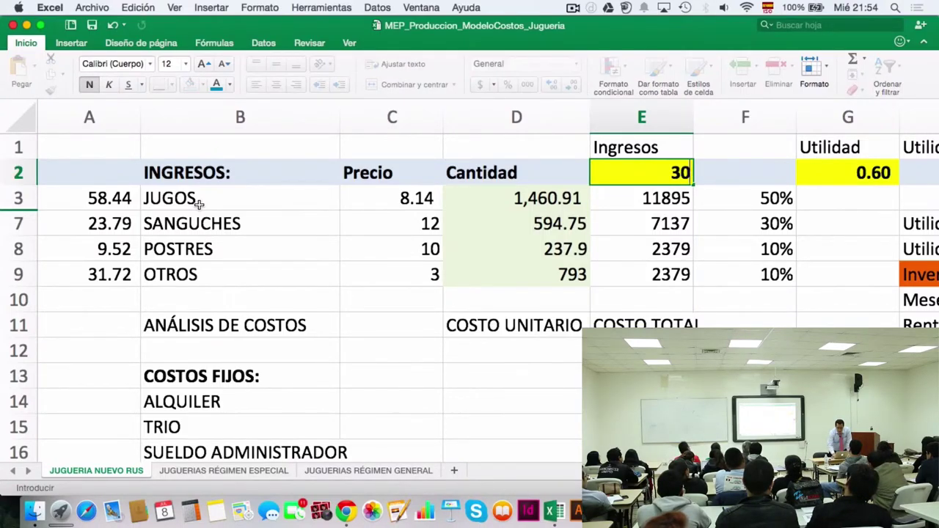
{"action": "type", "text": "000"}
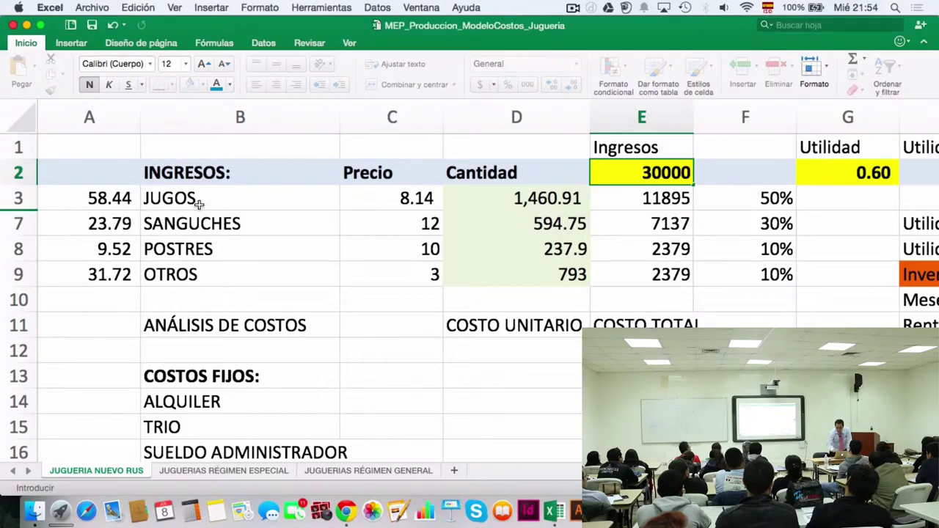
{"action": "key", "text": "Return"}
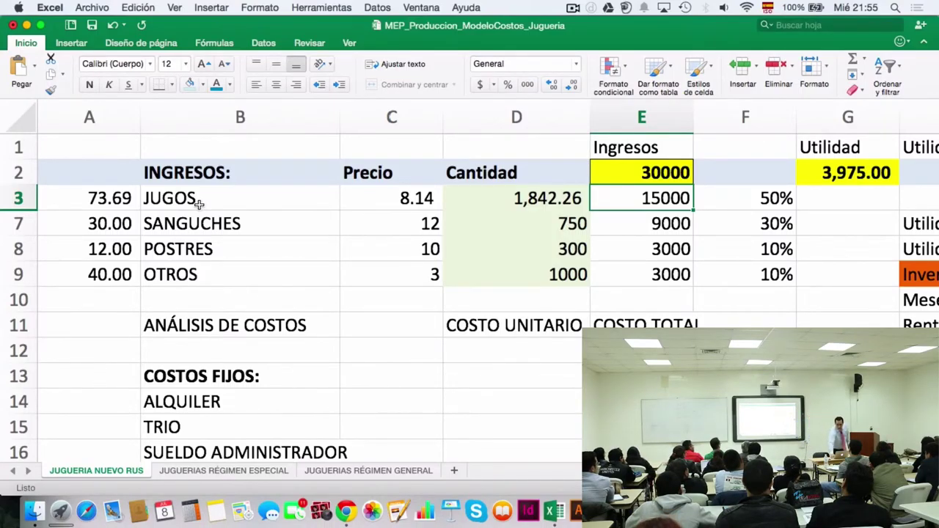
Try a total Ingresos value of 60000 in cell E2 and undo that change.
{"action": "key", "text": "Up"}
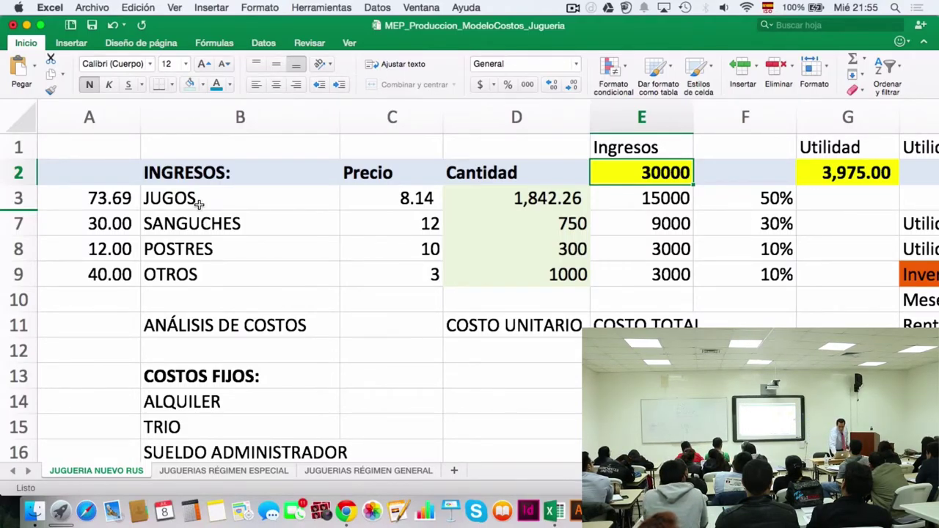
{"action": "type", "text": "60000"}
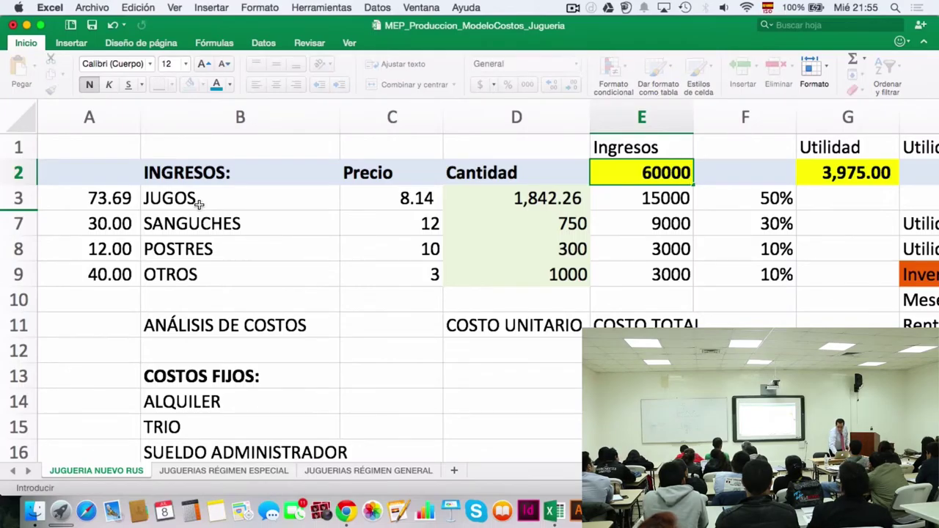
{"action": "key", "text": "Return"}
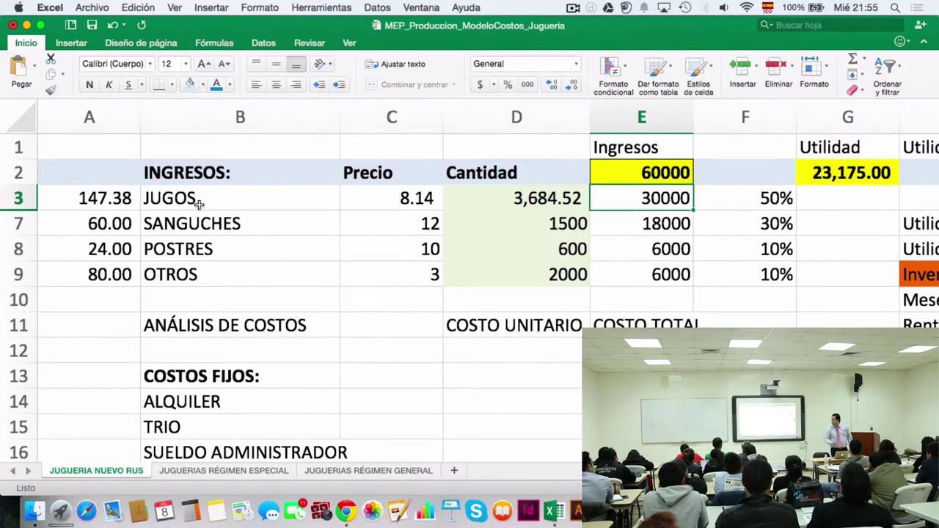
{"action": "key", "text": "super+z"}
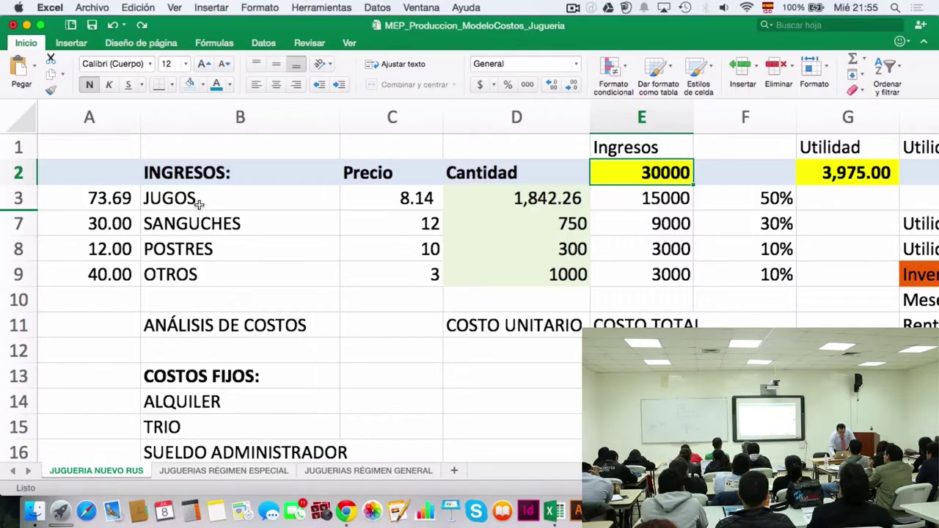
Unhide the juice detail rows 4 to 6 between JUGOS and SANGUCHES.
{"action": "left_click", "coordinate": [22, 227]}
{"action": "left_click", "coordinate": [18, 199], "text": "super"}
{"action": "right_click", "coordinate": [20, 203]}
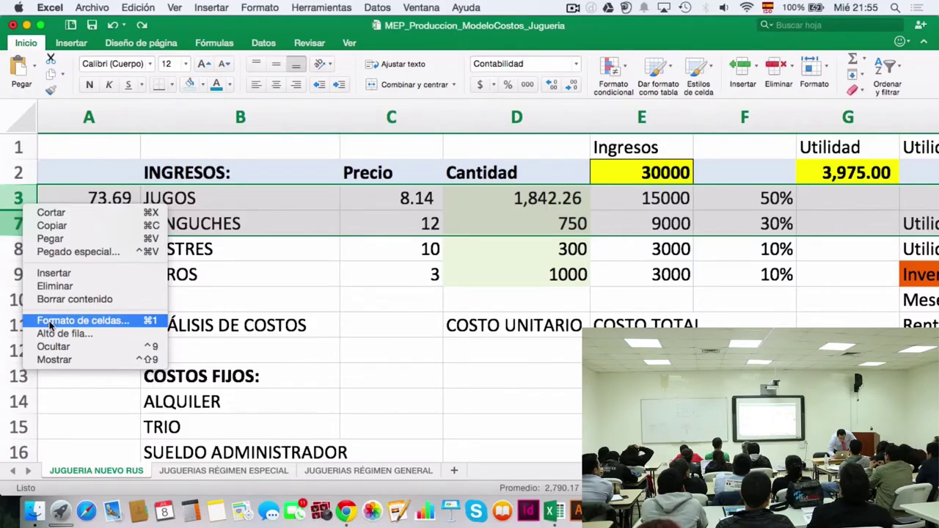
{"action": "left_click", "coordinate": [57, 359]}
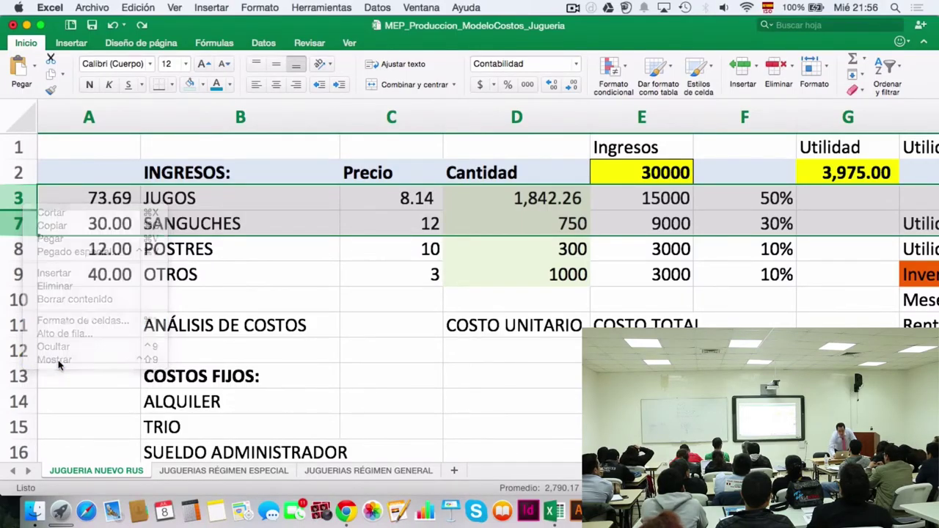
Examine the individual juice rows and the COSTOS FIJOS list down to ACTIVOS FIJOS in column B.
{"action": "left_click", "coordinate": [187, 273]}
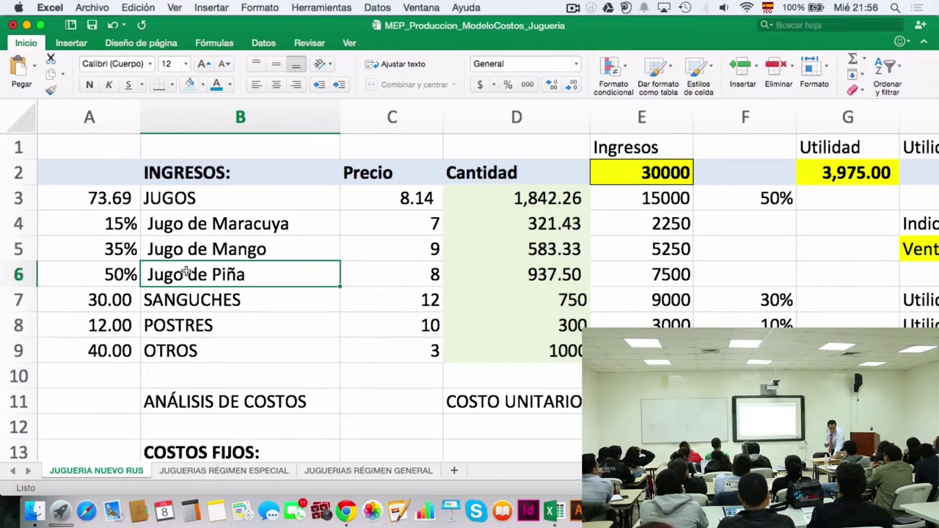
{"action": "key", "text": "Down"}
{"action": "key", "text": "Down"}
{"action": "key", "text": "Down"}
{"action": "key", "text": "Down"}
{"action": "key", "text": "Down"}
{"action": "key", "text": "Down"}
{"action": "key", "text": "Down"}
{"action": "key", "text": "Down"}
{"action": "key", "text": "Down"}
{"action": "key", "text": "Down"}
{"action": "key", "text": "Down"}
{"action": "key", "text": "Down"}
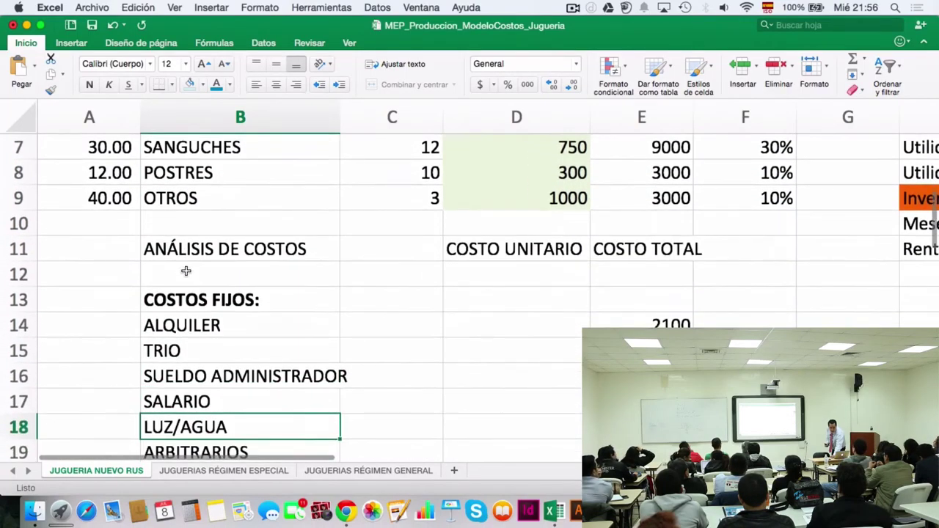
{"action": "key", "text": "Down"}
{"action": "key", "text": "Down"}
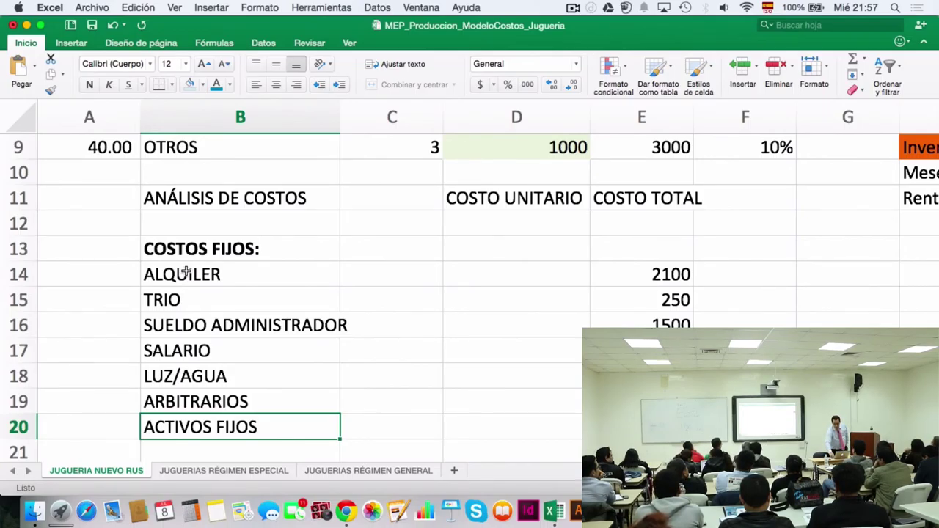
Examine the fixed-asset depreciation table in columns I to M, ending on the Cocina entry in I14.
{"action": "key", "text": "Right"}
{"action": "key", "text": "Right"}
{"action": "key", "text": "Right"}
{"action": "key", "text": "Right"}
{"action": "key", "text": "Right"}
{"action": "key", "text": "Right"}
{"action": "key", "text": "Right"}
{"action": "key", "text": "Right"}
{"action": "key", "text": "Right"}
{"action": "key", "text": "Right"}
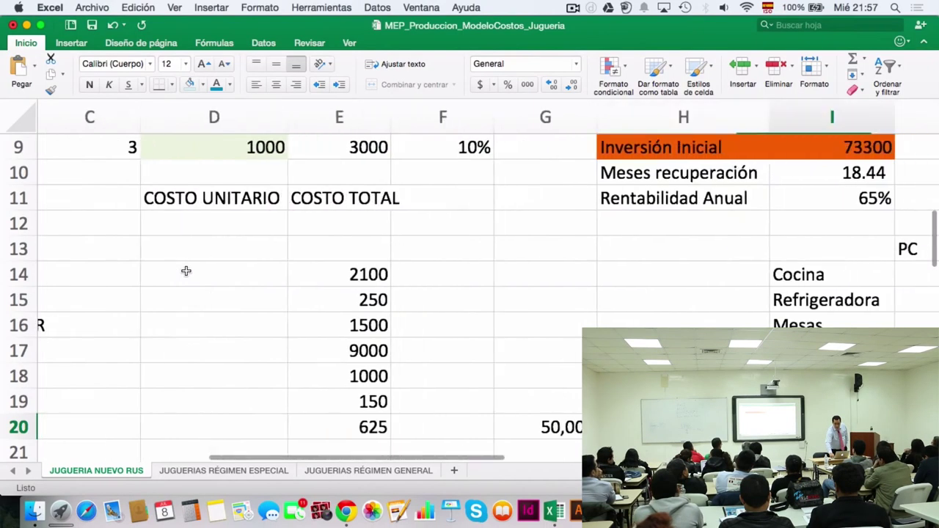
{"action": "key", "text": "Right"}
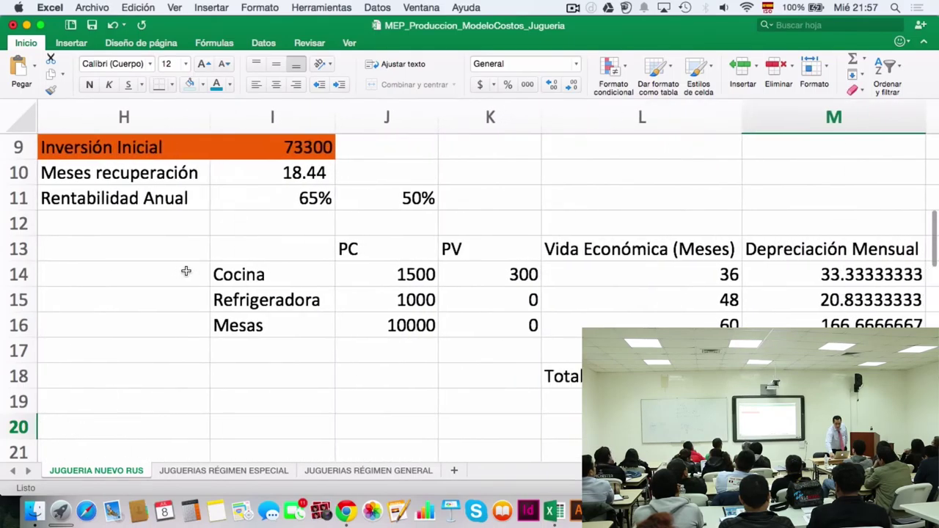
{"action": "key", "text": "Left"}
{"action": "key", "text": "Left"}
{"action": "key", "text": "Up"}
{"action": "key", "text": "Up"}
{"action": "key", "text": "Left"}
{"action": "key", "text": "Left"}
{"action": "key", "text": "Up"}
{"action": "key", "text": "Up"}
{"action": "key", "text": "Up"}
{"action": "key", "text": "Up"}
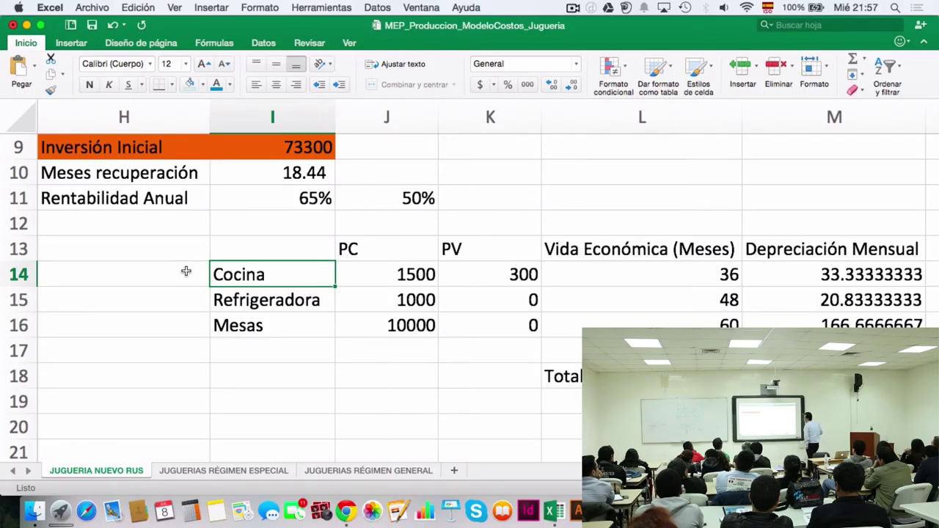